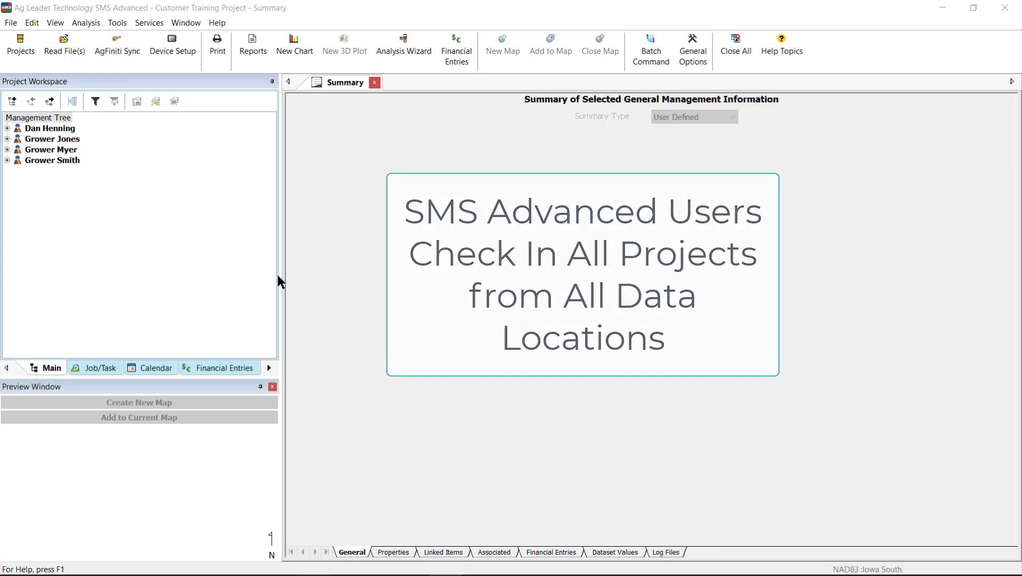
Check in Grower Paul's project using 'Check in changes and remove', then open Customer Training Project
{"action": "left_click", "coordinate": [24, 56]}
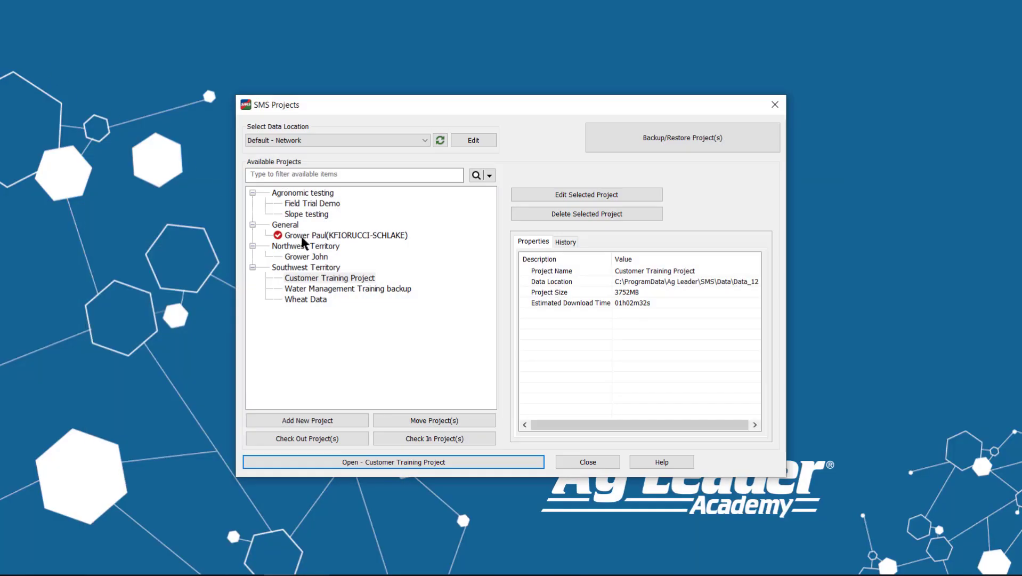
{"action": "left_click", "coordinate": [303, 239]}
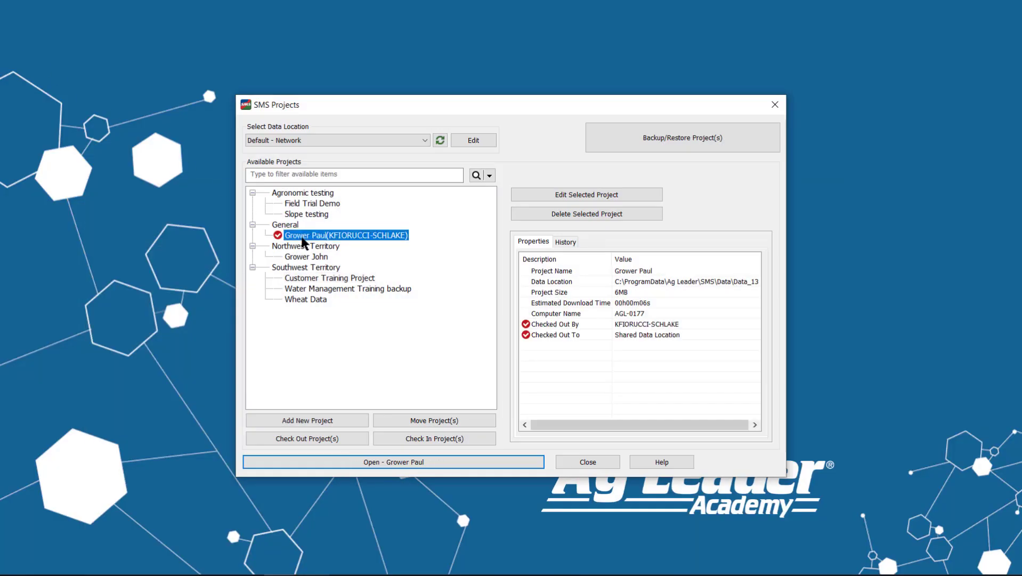
{"action": "left_click", "coordinate": [408, 439]}
{"action": "left_click", "coordinate": [409, 229]}
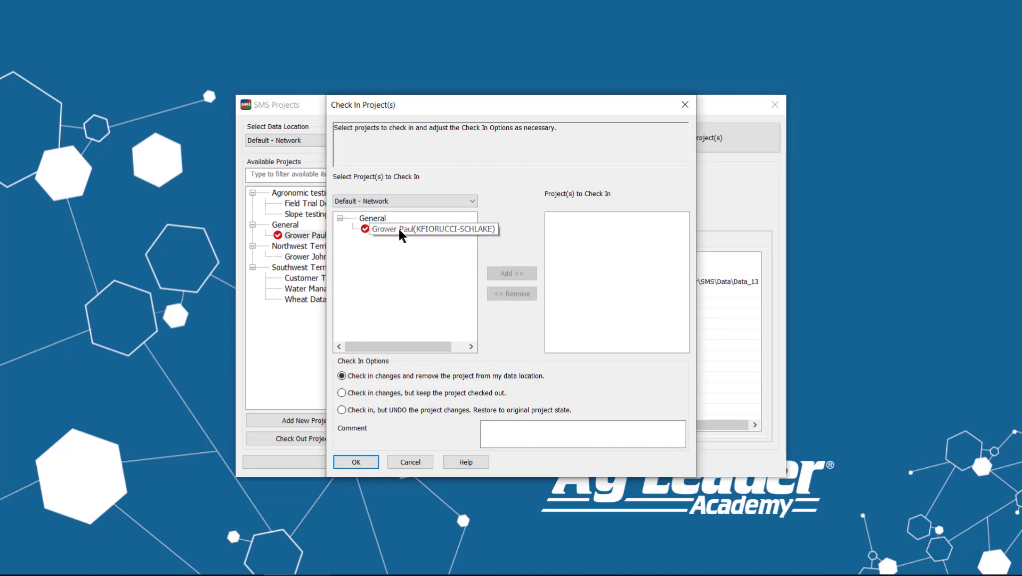
{"action": "left_click", "coordinate": [506, 275]}
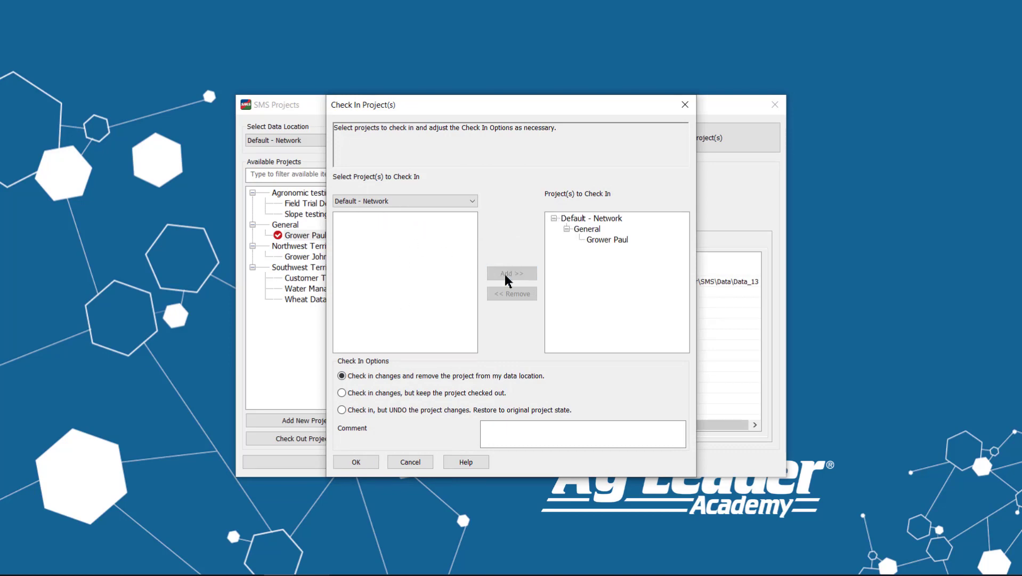
{"action": "left_click", "coordinate": [357, 462]}
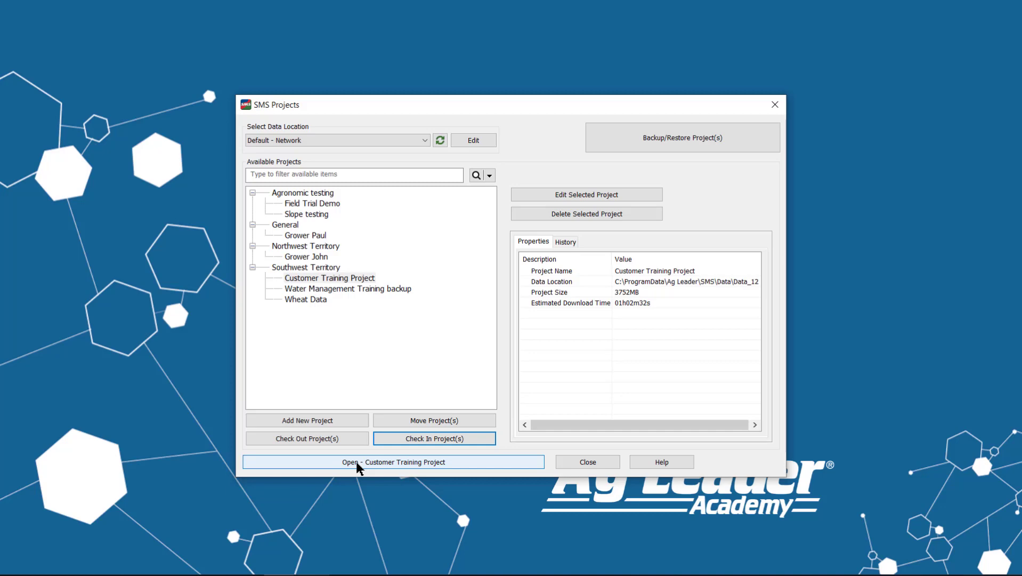
{"action": "left_click", "coordinate": [398, 470]}
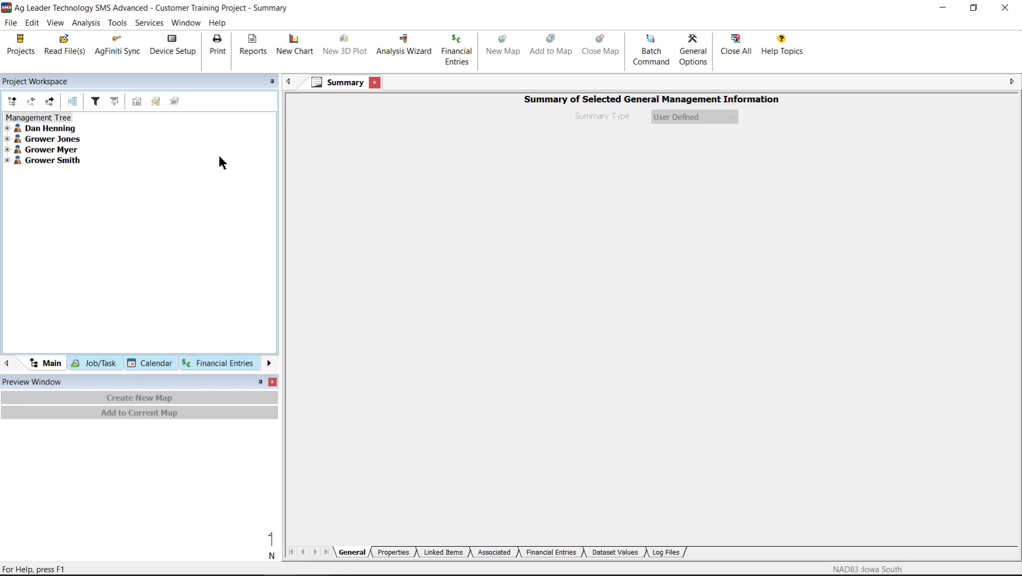
Back up all seven projects as 'Backups Before Fall Update' in the SMS Backup folder
{"action": "left_click", "coordinate": [149, 22]}
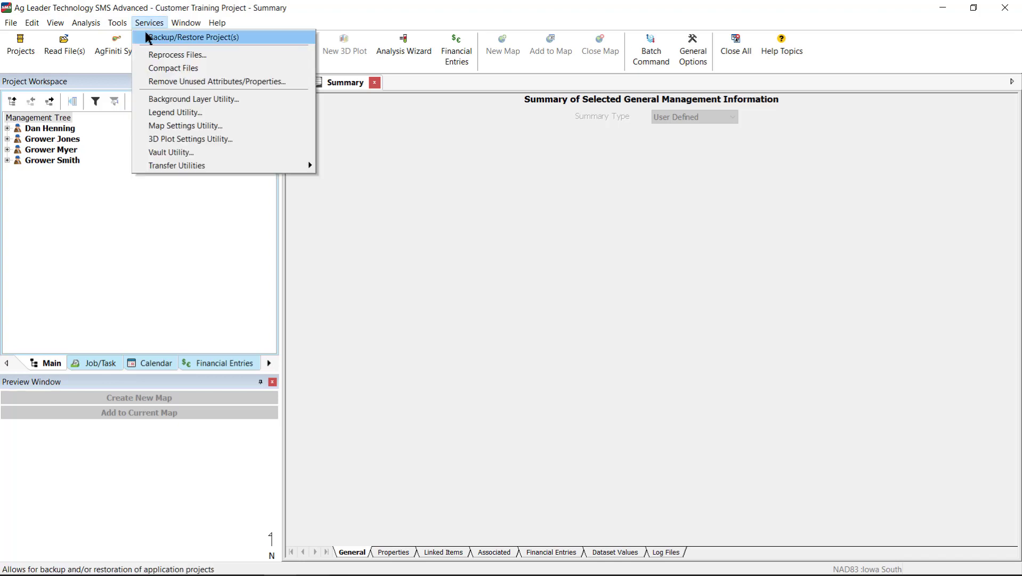
{"action": "left_click", "coordinate": [147, 43]}
{"action": "left_click", "coordinate": [368, 220]}
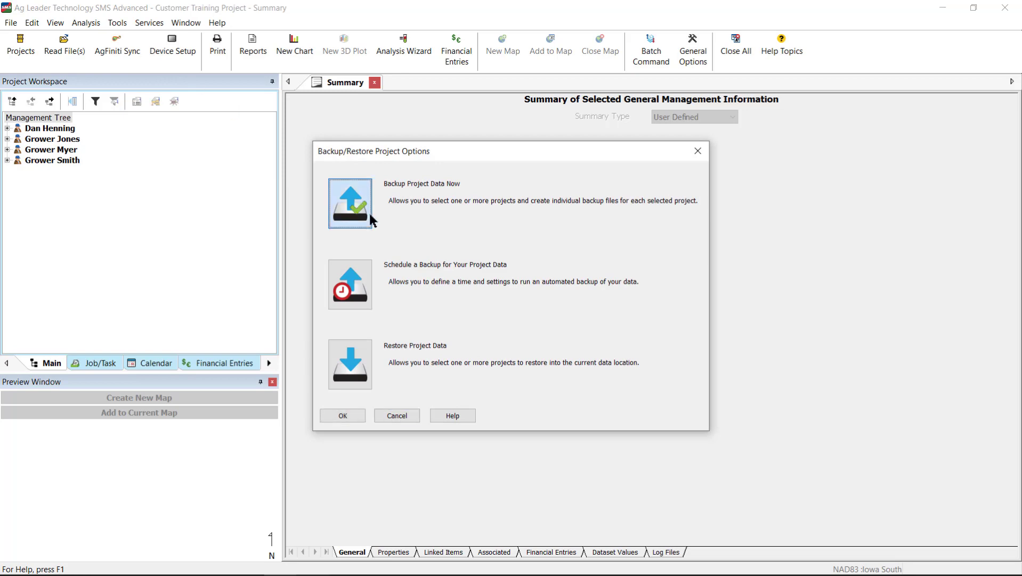
{"action": "left_click", "coordinate": [359, 420]}
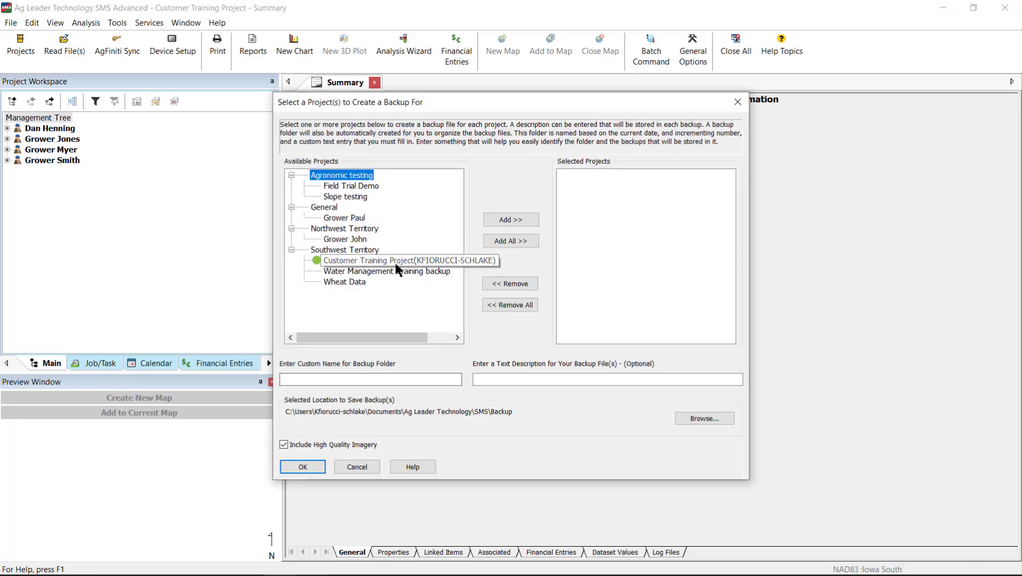
{"action": "left_click", "coordinate": [396, 261]}
{"action": "left_click", "coordinate": [502, 241]}
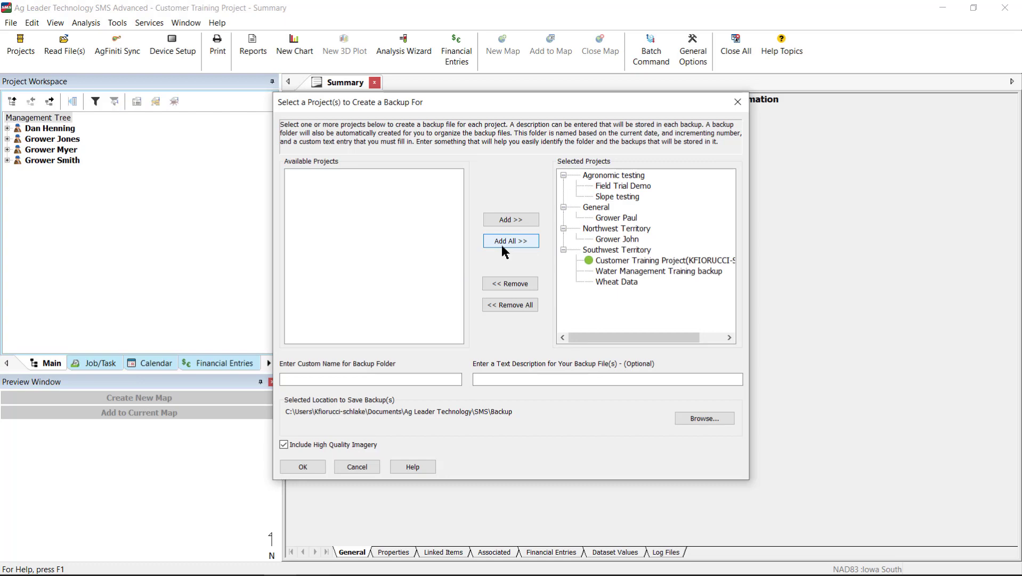
{"action": "left_click", "coordinate": [411, 381]}
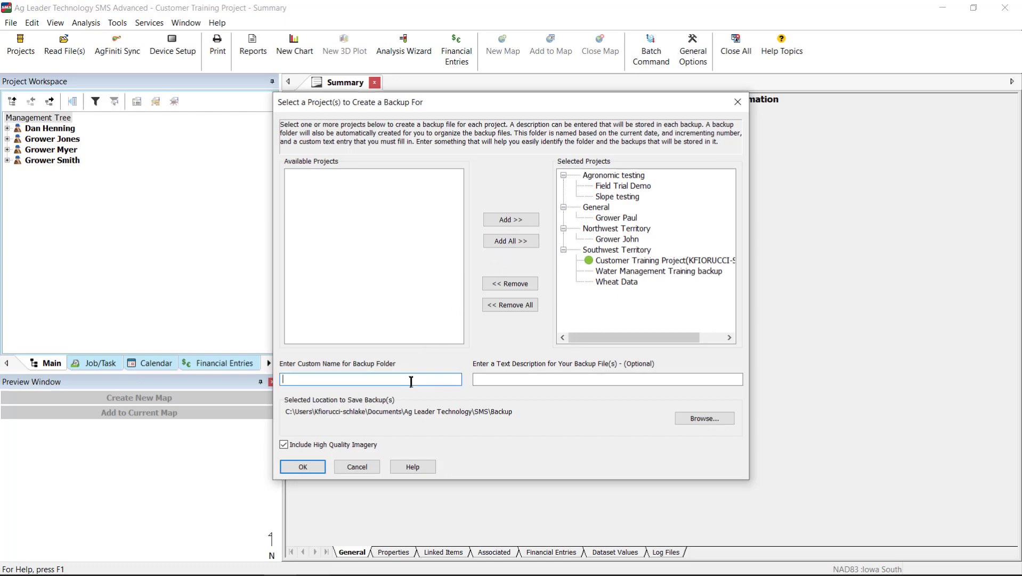
{"action": "type", "text": "Back"}
{"action": "type", "text": "ups Befo"}
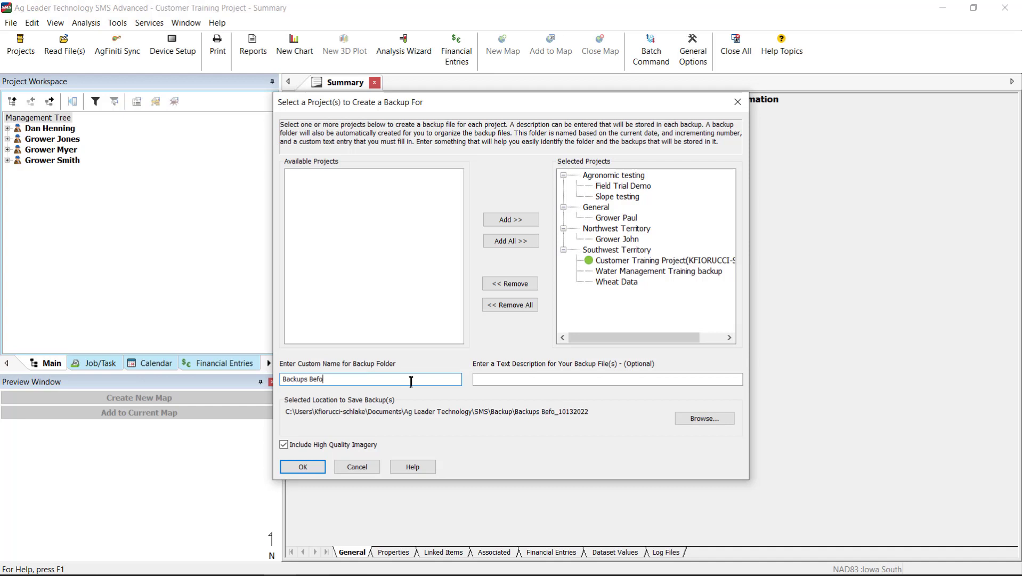
{"action": "type", "text": "re Fall U"}
{"action": "type", "text": "pdate"}
{"action": "left_click", "coordinate": [698, 418]}
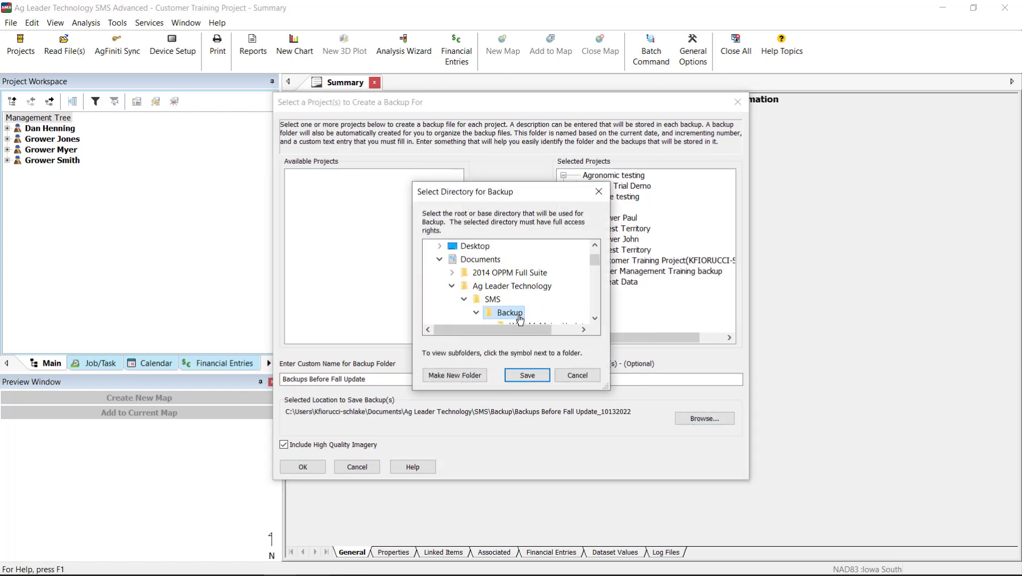
{"action": "left_click", "coordinate": [524, 376]}
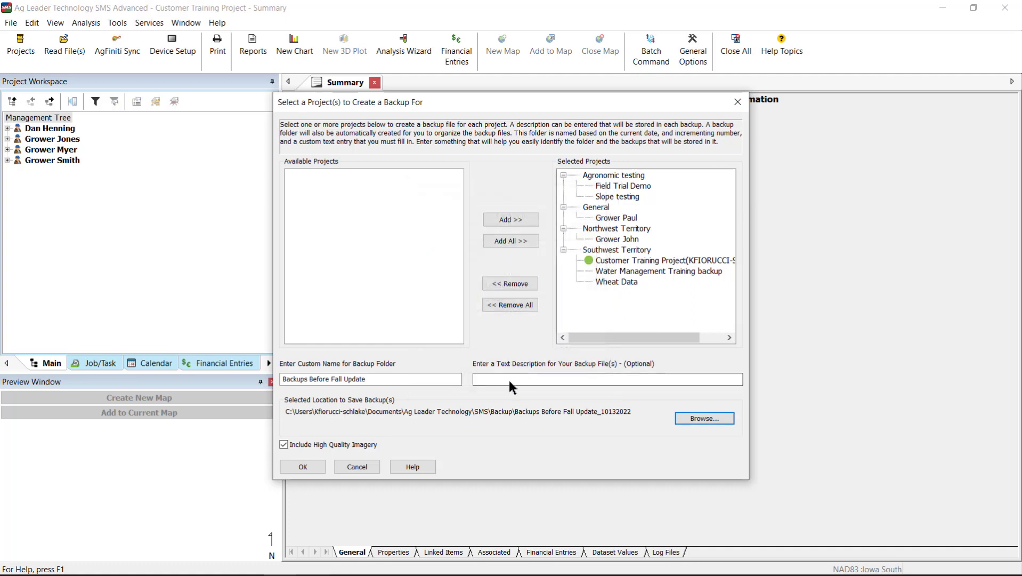
{"action": "left_click", "coordinate": [302, 466]}
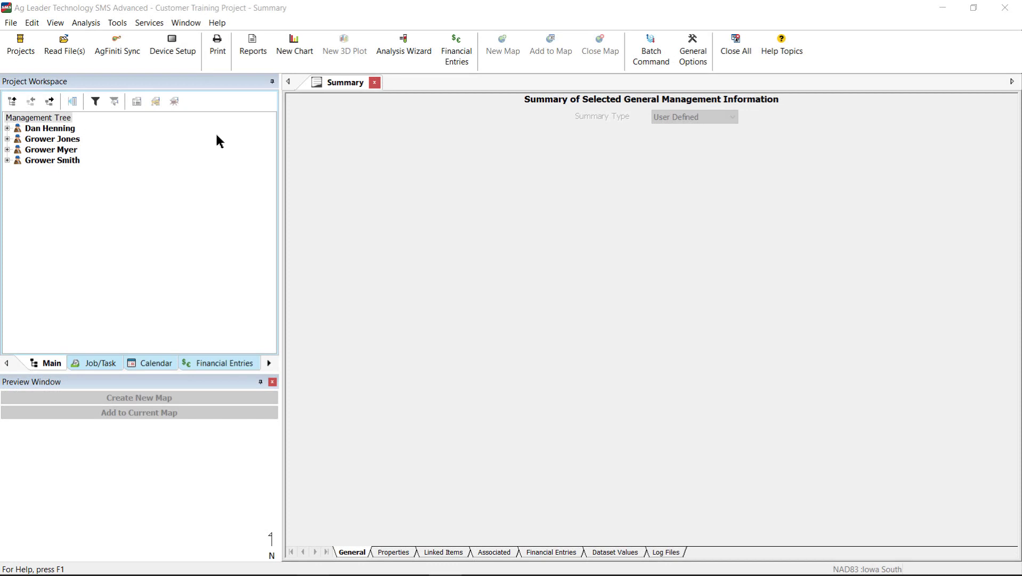
Run the online SMS update check, confirm it is already the latest version, and close it
{"action": "left_click", "coordinate": [216, 24]}
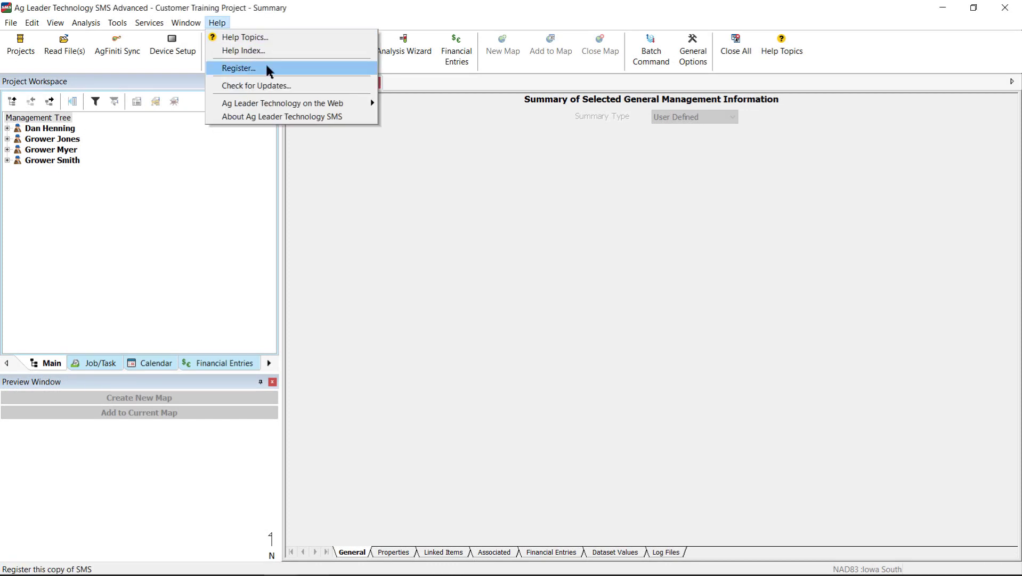
{"action": "left_click", "coordinate": [308, 90]}
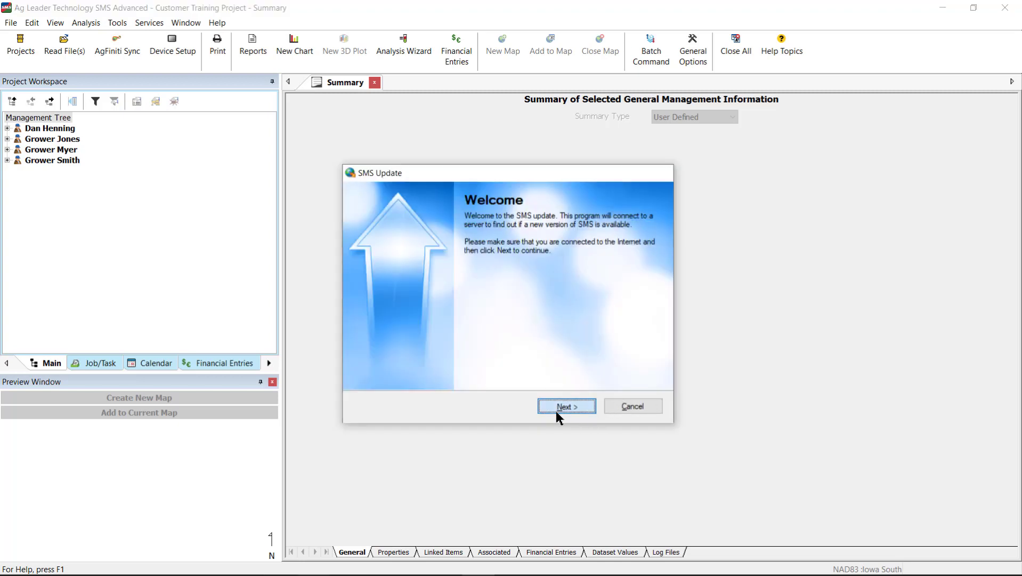
{"action": "left_click", "coordinate": [556, 406]}
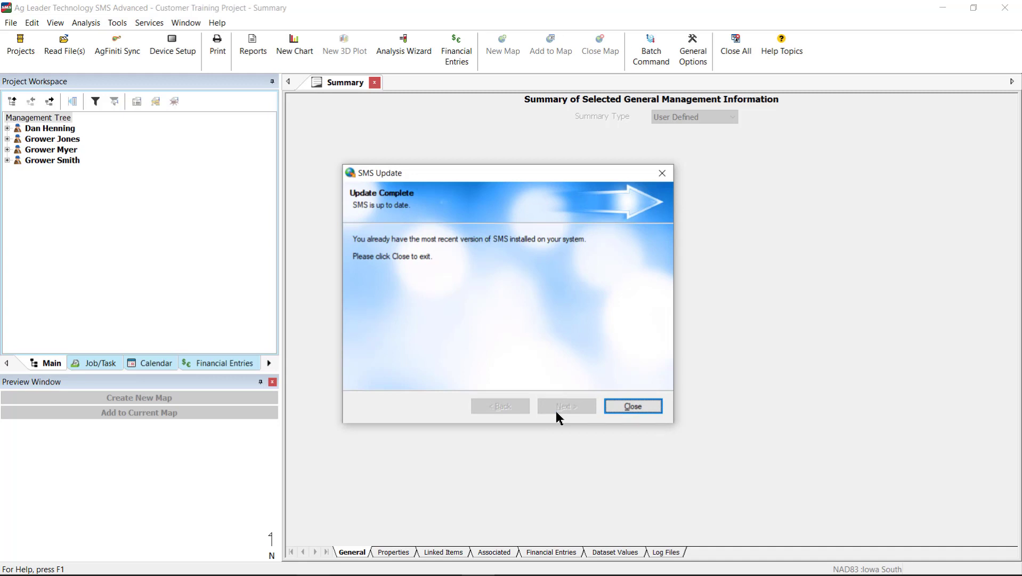
{"action": "left_click", "coordinate": [641, 406]}
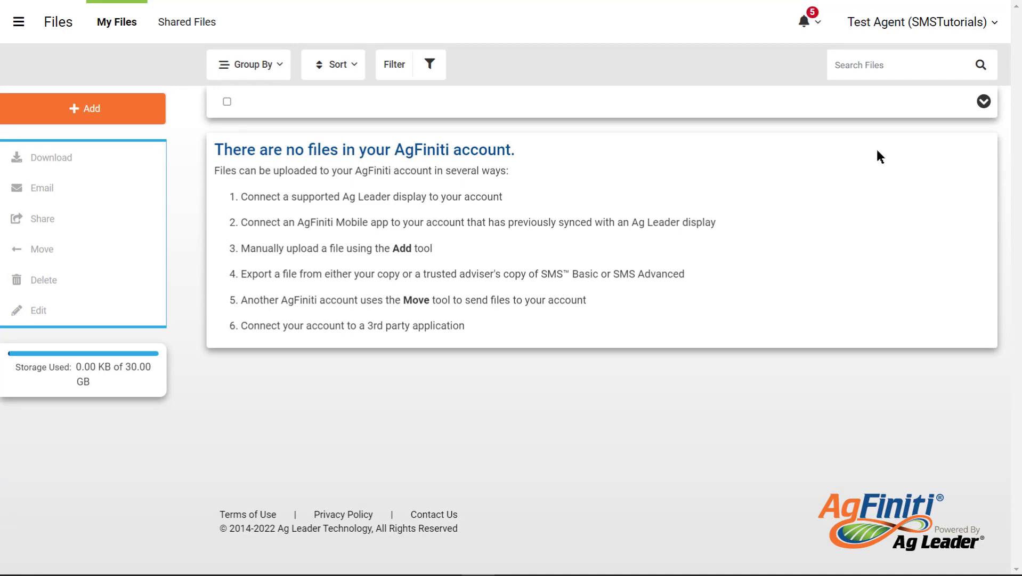
Show the AgFiniti account's Licenses page, listing the DevelopmentTesting and SMS Basic licenses
{"action": "left_click", "coordinate": [909, 24]}
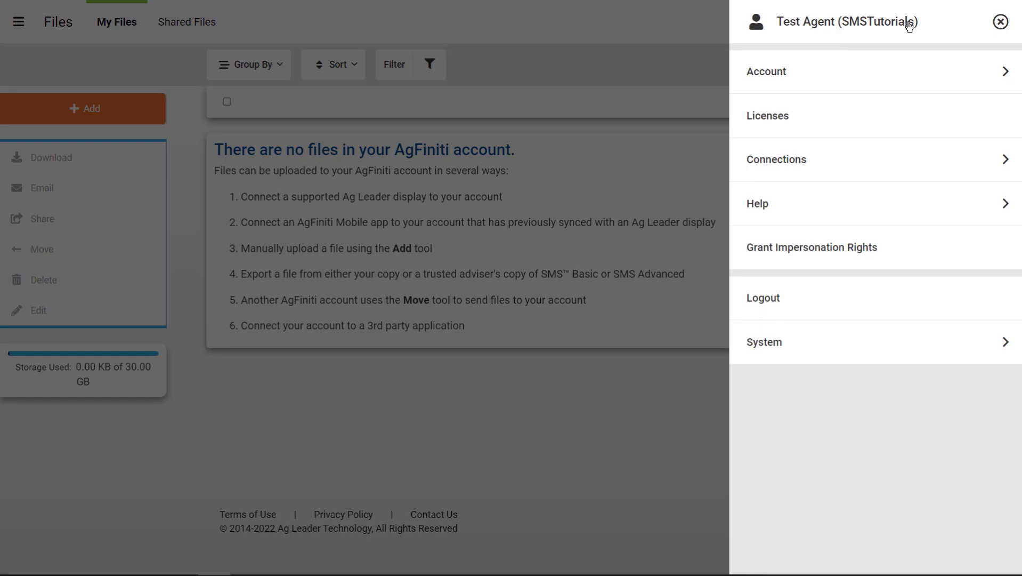
{"action": "left_click", "coordinate": [893, 117]}
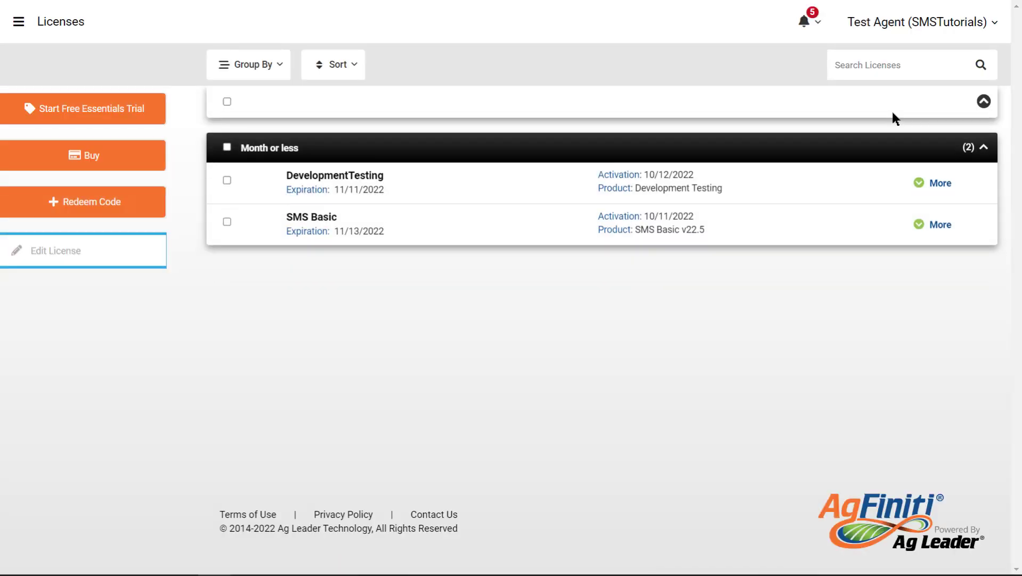
Start a license purchase and add an SMS Basic license upgrade to the cart
{"action": "left_click", "coordinate": [128, 157]}
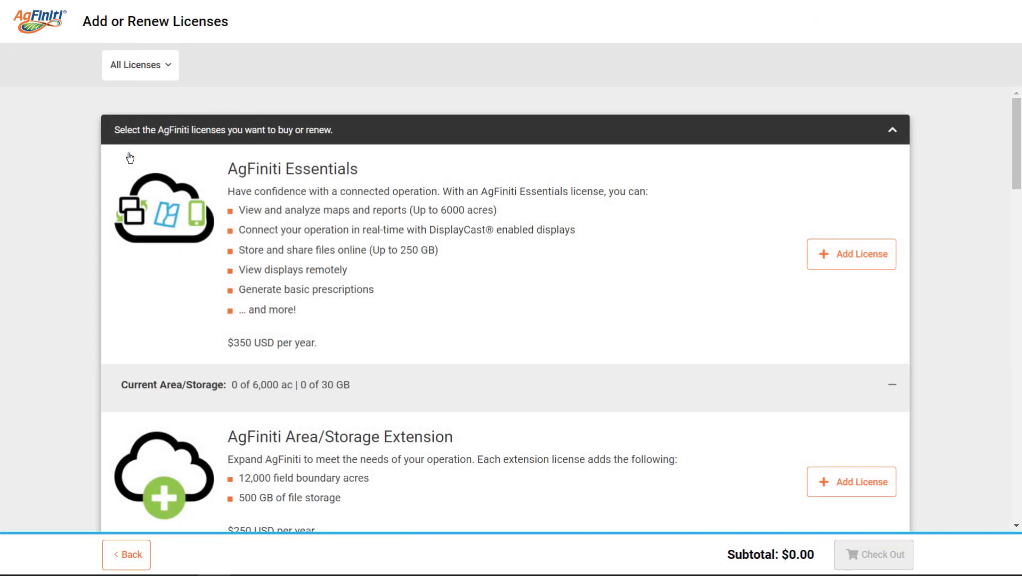
{"action": "scroll", "coordinate": [130, 157], "scroll_direction": "down", "scroll_amount": 1}
{"action": "scroll", "coordinate": [129, 157], "scroll_direction": "down", "scroll_amount": 3}
{"action": "scroll", "coordinate": [130, 158], "scroll_direction": "down", "scroll_amount": 3}
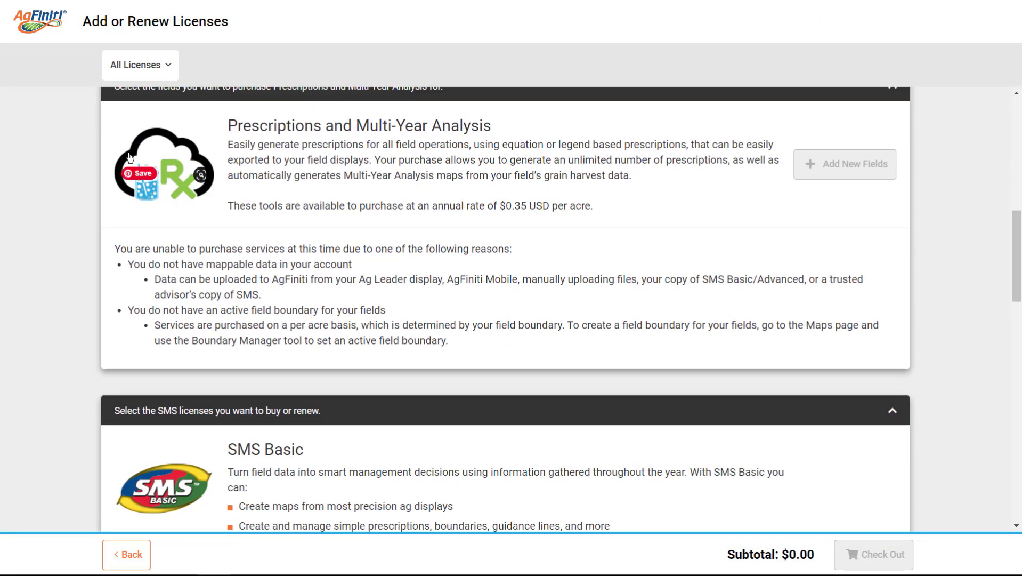
{"action": "scroll", "coordinate": [130, 158], "scroll_direction": "down", "scroll_amount": 2}
{"action": "scroll", "coordinate": [129, 157], "scroll_direction": "down", "scroll_amount": 2}
{"action": "scroll", "coordinate": [130, 158], "scroll_direction": "down", "scroll_amount": 1}
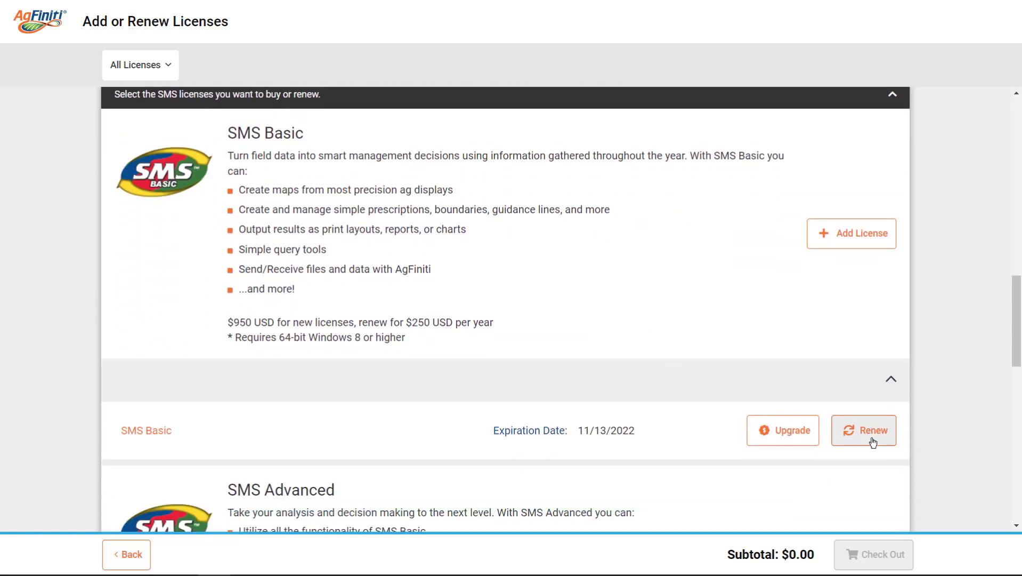
{"action": "left_click", "coordinate": [791, 439]}
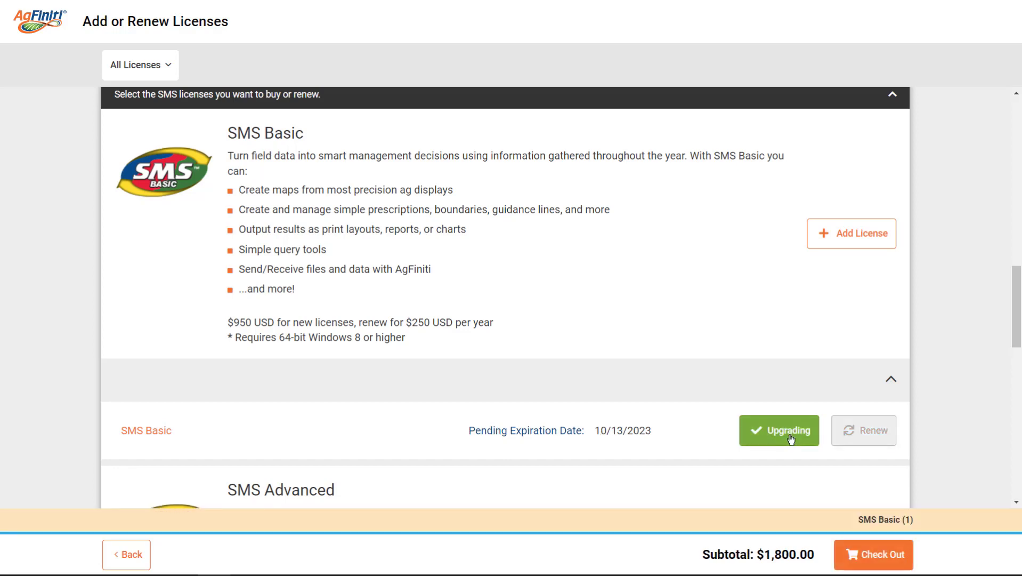
{"action": "scroll", "coordinate": [790, 439], "scroll_direction": "down", "scroll_amount": 1}
{"action": "scroll", "coordinate": [791, 439], "scroll_direction": "down", "scroll_amount": 1}
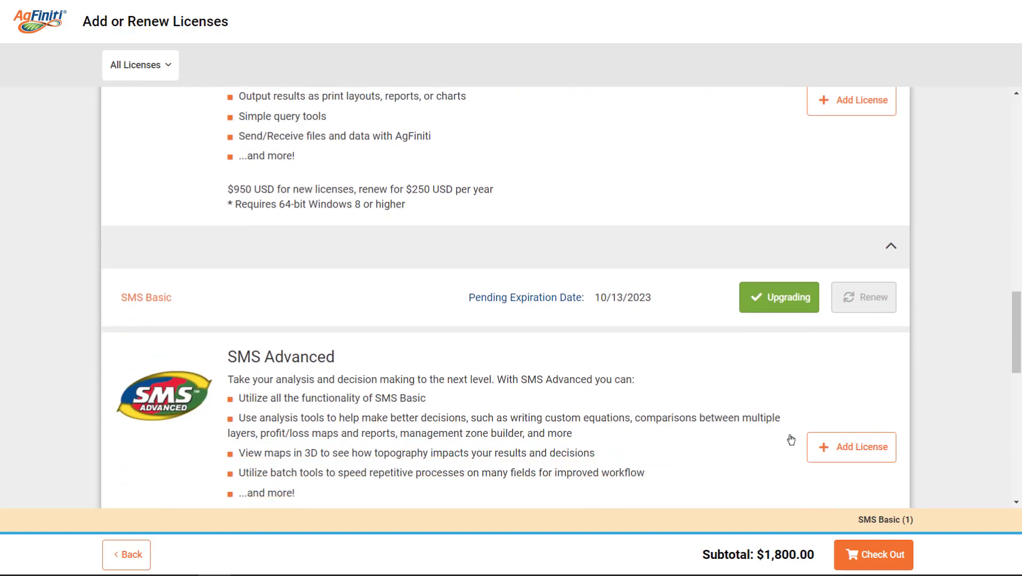
{"action": "scroll", "coordinate": [790, 439], "scroll_direction": "down", "scroll_amount": 1}
{"action": "scroll", "coordinate": [790, 439], "scroll_direction": "down", "scroll_amount": 1}
{"action": "scroll", "coordinate": [791, 440], "scroll_direction": "down", "scroll_amount": 2}
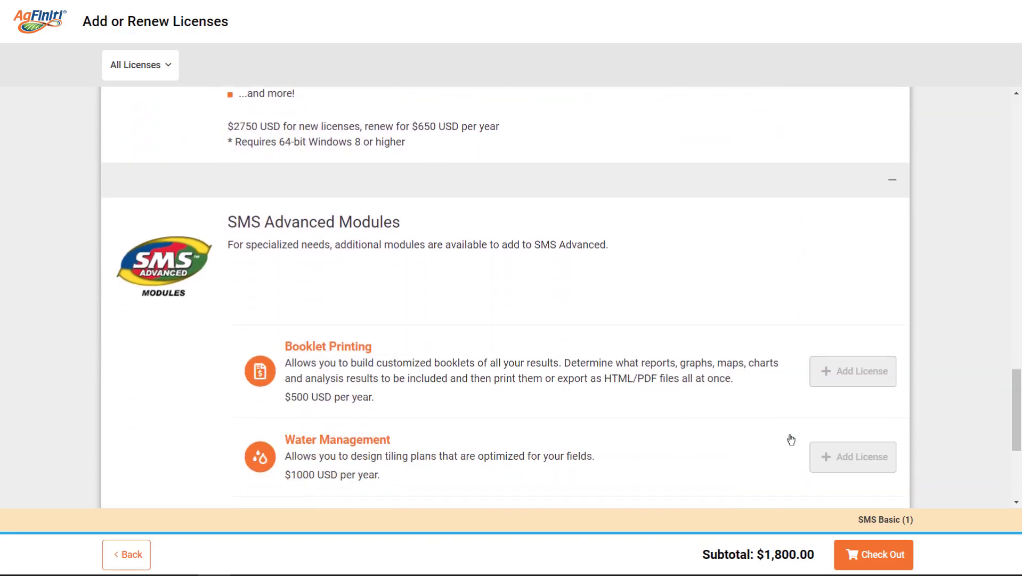
{"action": "scroll", "coordinate": [790, 439], "scroll_direction": "down", "scroll_amount": 2}
{"action": "scroll", "coordinate": [791, 439], "scroll_direction": "down", "scroll_amount": 1}
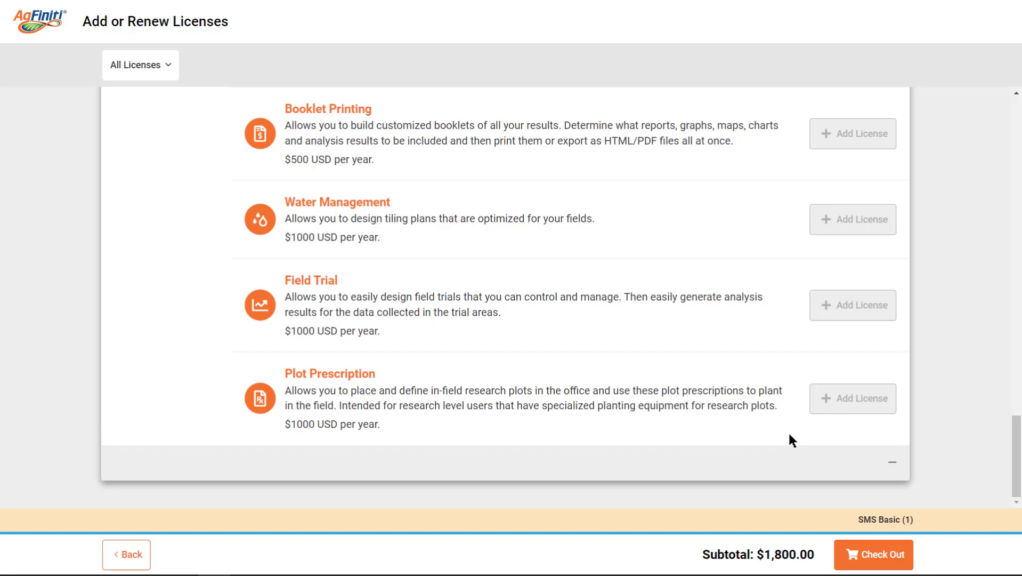
Proceed to the Checkout Summary and show the Servicing Dealer choices, only No Servicing Dealer
{"action": "left_click", "coordinate": [874, 554]}
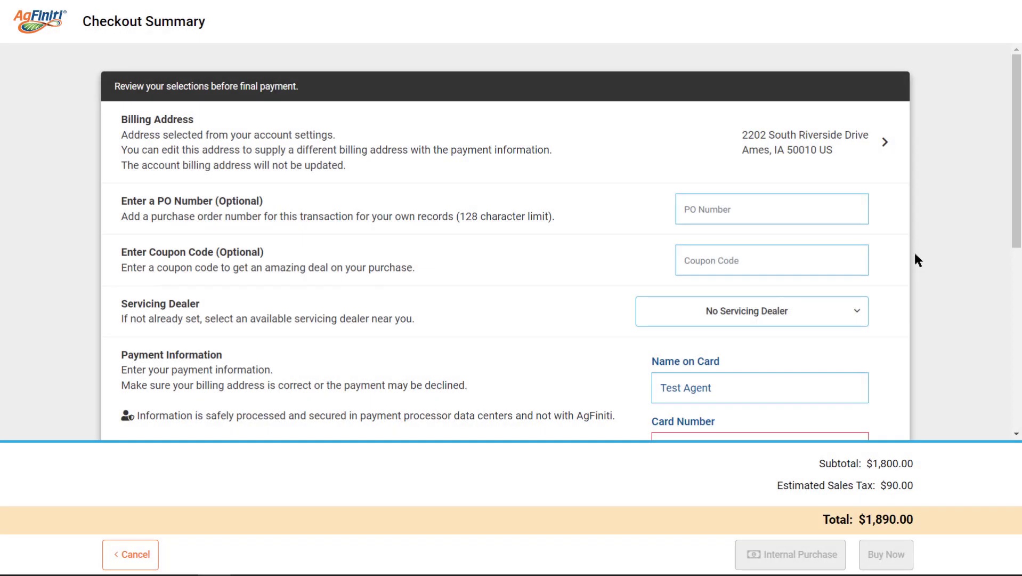
{"action": "scroll", "coordinate": [917, 259], "scroll_direction": "down", "scroll_amount": 2}
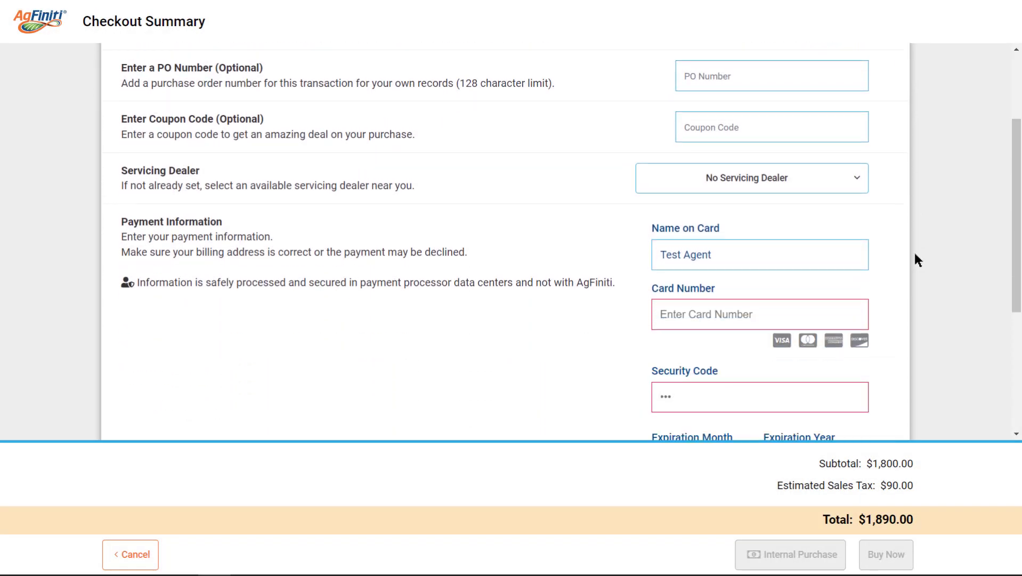
{"action": "left_click", "coordinate": [840, 191]}
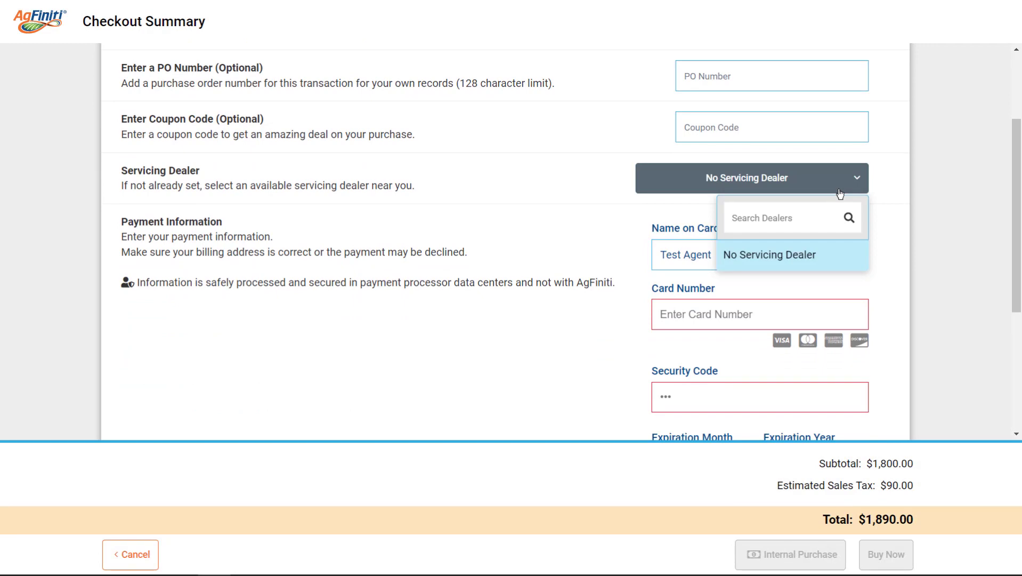